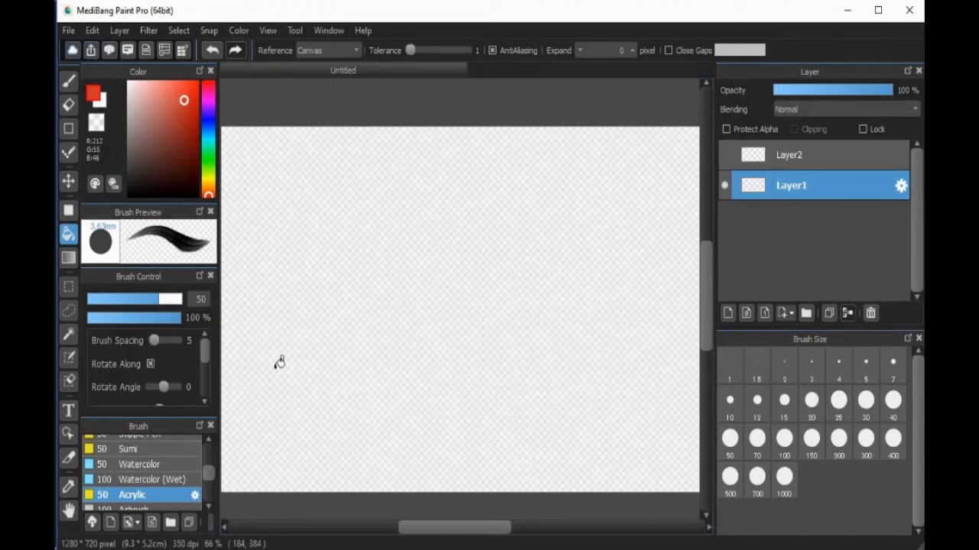
left_click_drag(208, 475, 208, 439)
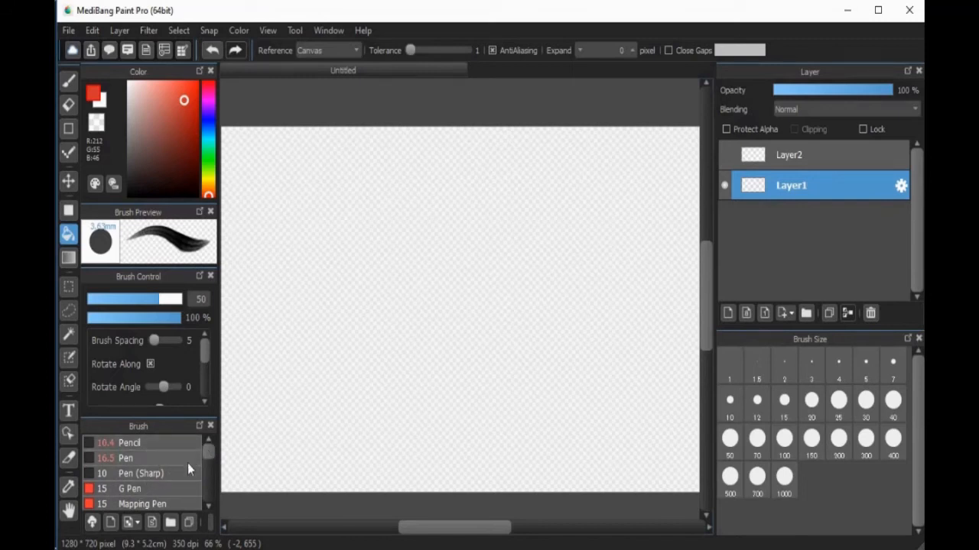
left_click_drag(206, 454, 207, 454)
mouse_move(204, 449)
left_mouse_down()
mouse_move(205, 478)
mouse_move(208, 448)
left_mouse_up()
left_click(177, 462)
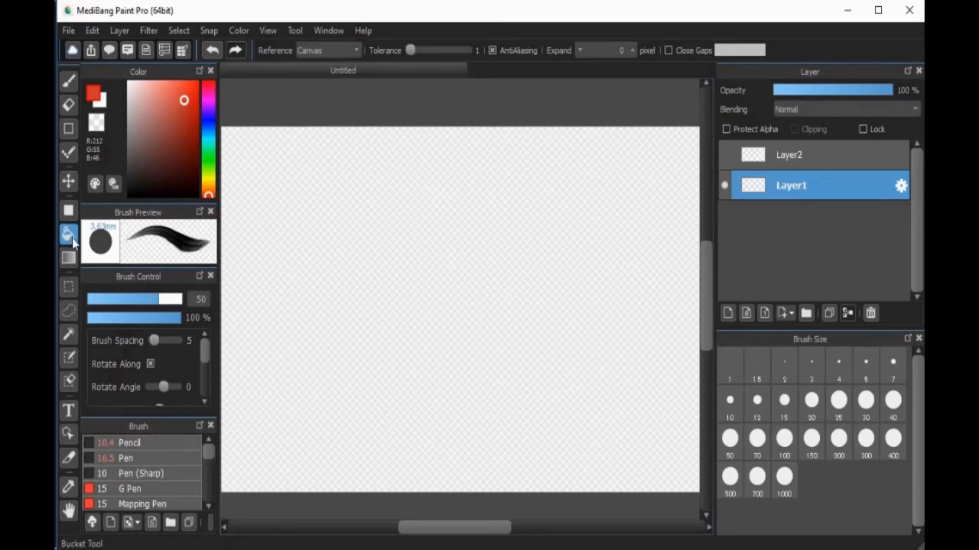
- Paint a red zigzag on the left half of the canvas with the size 50 Watercolor brush
left_click(67, 84)
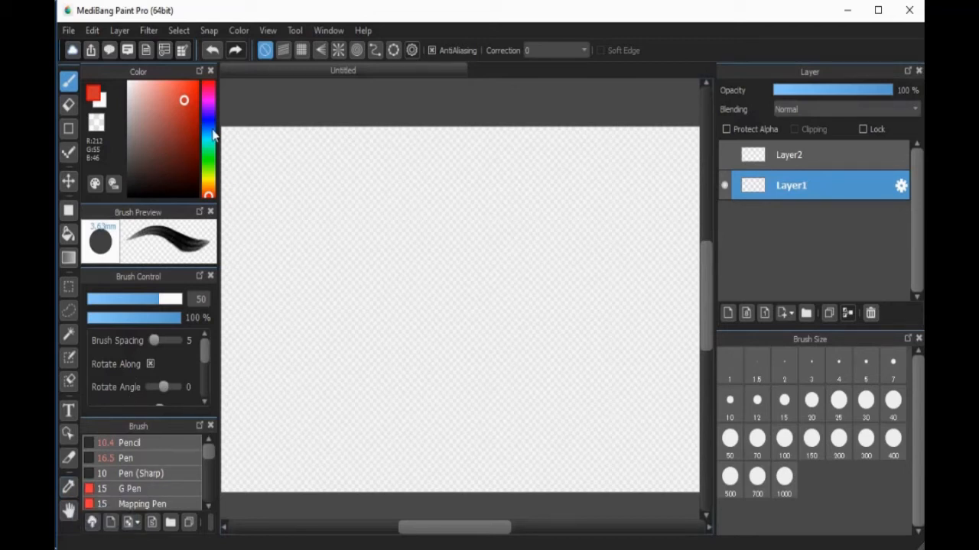
left_click_drag(205, 457, 207, 471)
left_click(160, 468)
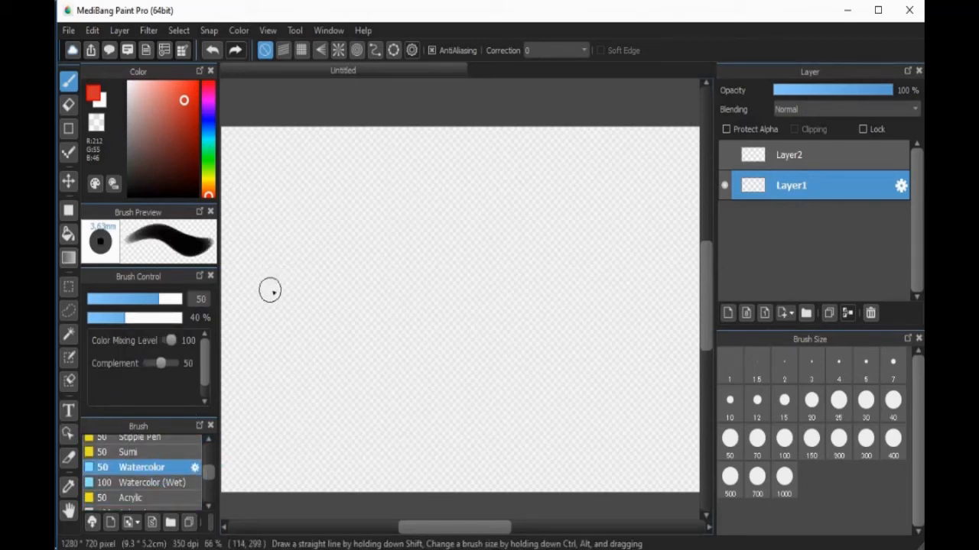
mouse_move(282, 306)
left_mouse_down()
mouse_move(321, 256)
mouse_move(397, 331)
mouse_move(424, 335)
mouse_move(436, 375)
left_mouse_up()
- Paint a blue zigzag to the right of the red one and a green zigzag above it
left_click(206, 121)
mouse_move(491, 275)
left_mouse_down()
mouse_move(579, 365)
mouse_move(605, 413)
left_mouse_up()
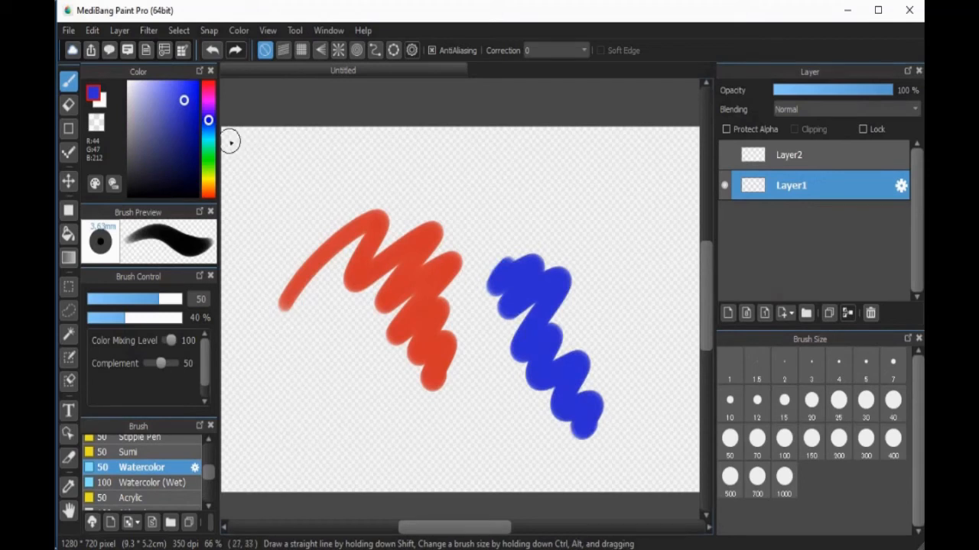
left_click(208, 160)
mouse_move(442, 190)
left_mouse_down()
mouse_move(562, 201)
mouse_move(585, 229)
mouse_move(606, 225)
left_mouse_up()
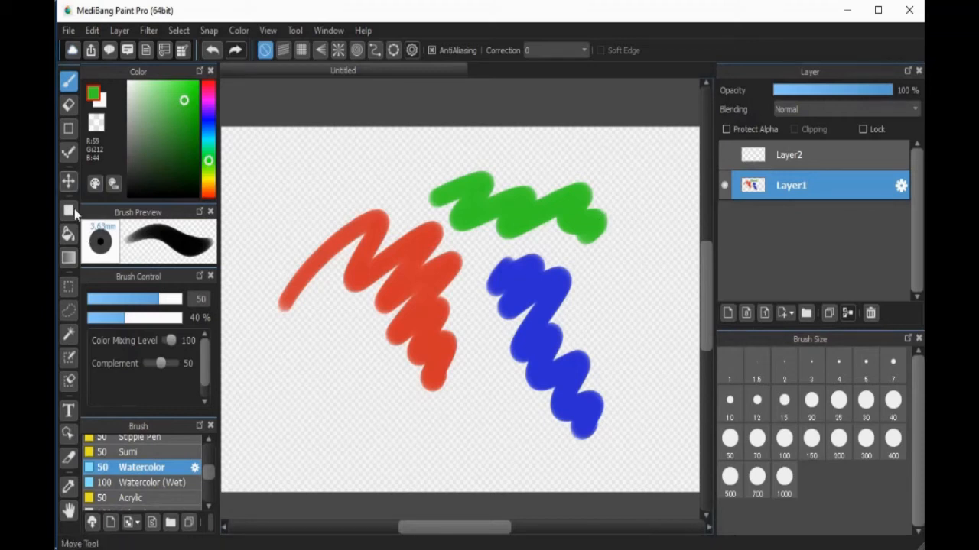
- Sample the red of the zigzag with the Eyedropper, followed by the white of an empty canvas area
left_click(73, 488)
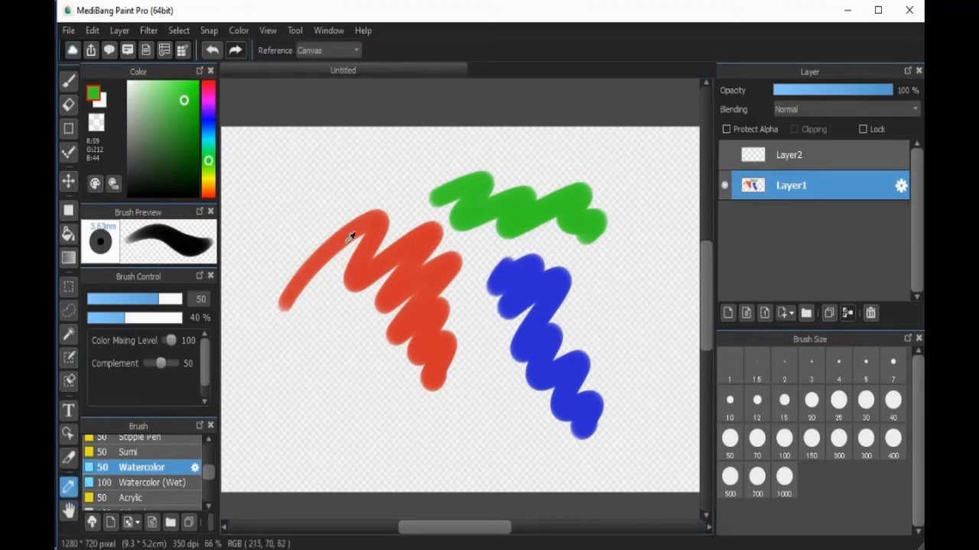
left_click(381, 260)
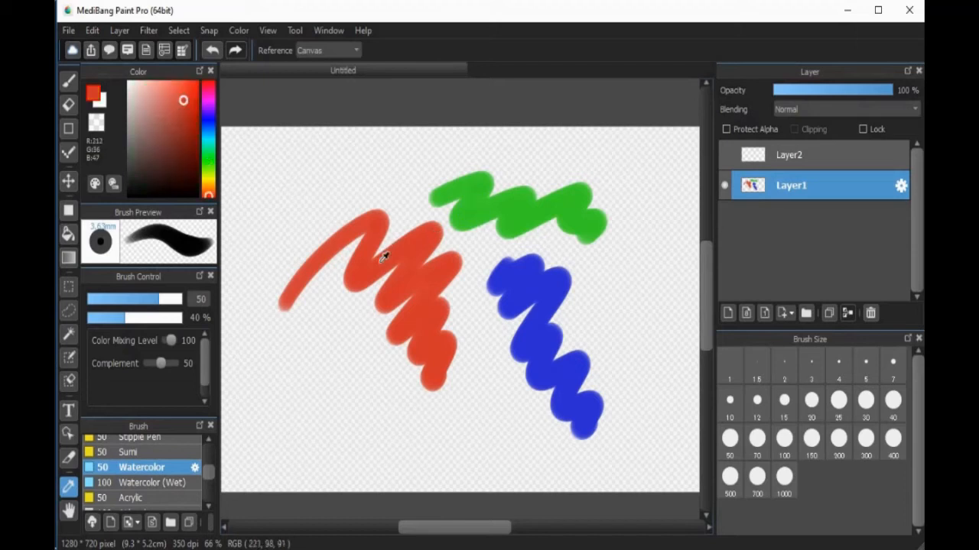
left_click(295, 344)
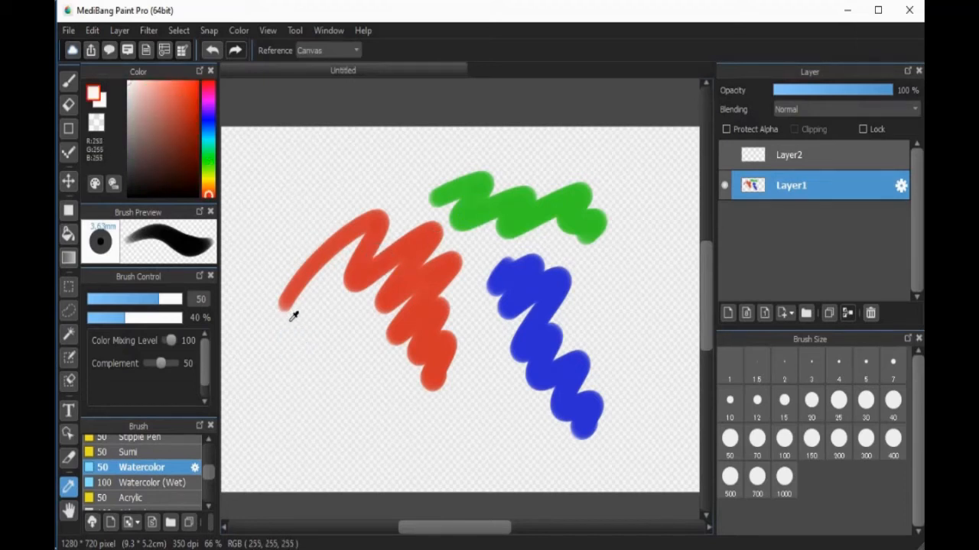
- Erase part of the red zigzag's first loop by brushing over it with the transparent color
left_click(100, 126)
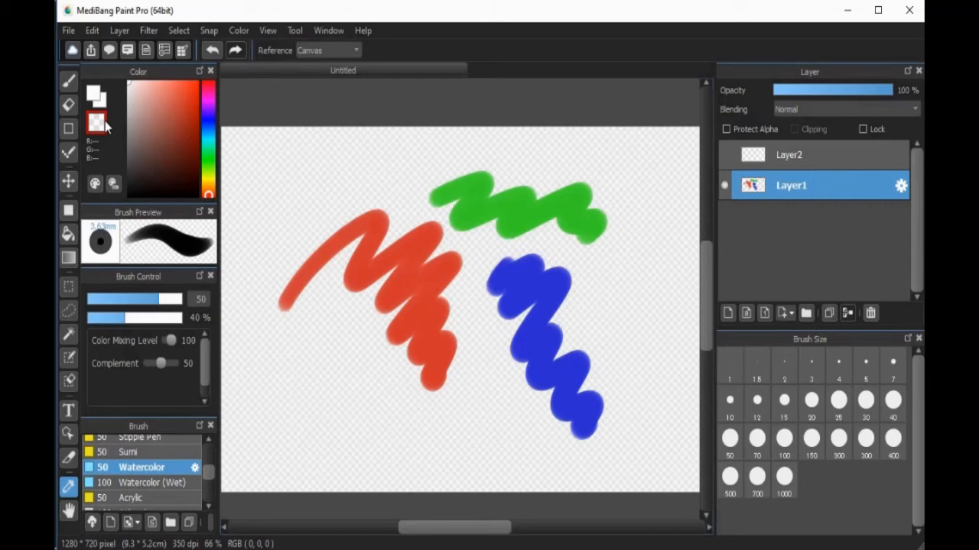
left_click(74, 86)
mouse_move(386, 218)
left_mouse_down()
mouse_move(380, 231)
mouse_move(395, 210)
mouse_move(356, 260)
mouse_move(375, 243)
mouse_move(352, 299)
mouse_move(385, 240)
mouse_move(354, 303)
left_mouse_up()
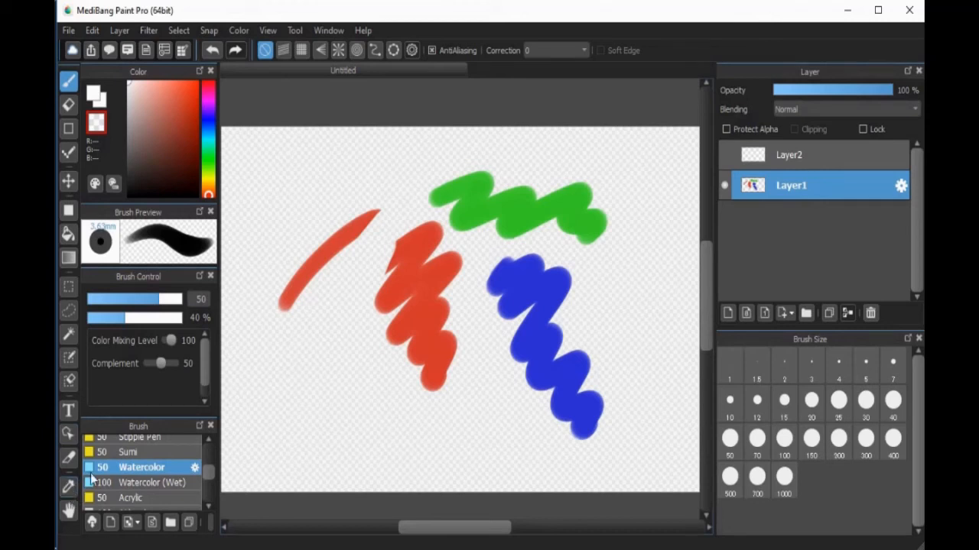
left_click_drag(382, 212, 349, 265)
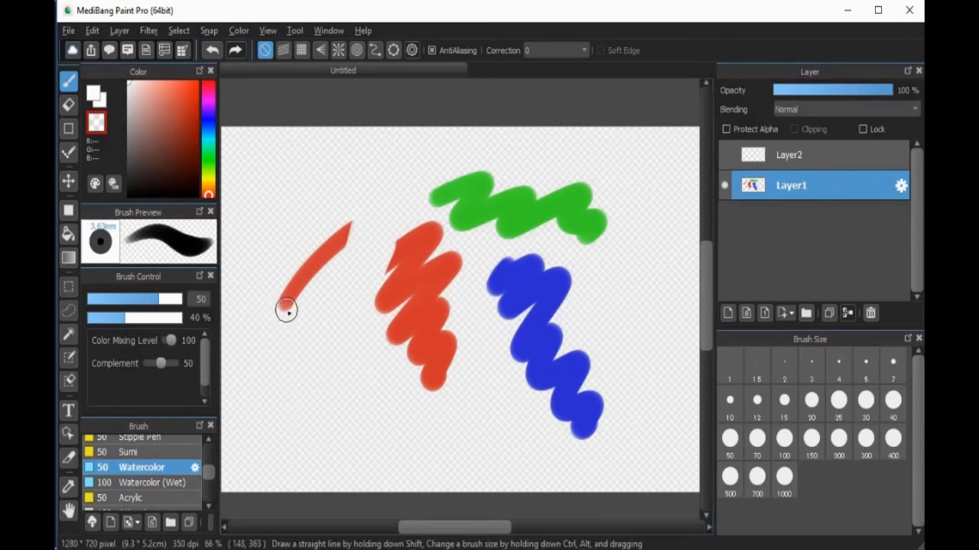
- Sample the blue of the zigzag, make the foreground color active and paint a short blue patch above the separated red stroke
left_click(68, 490)
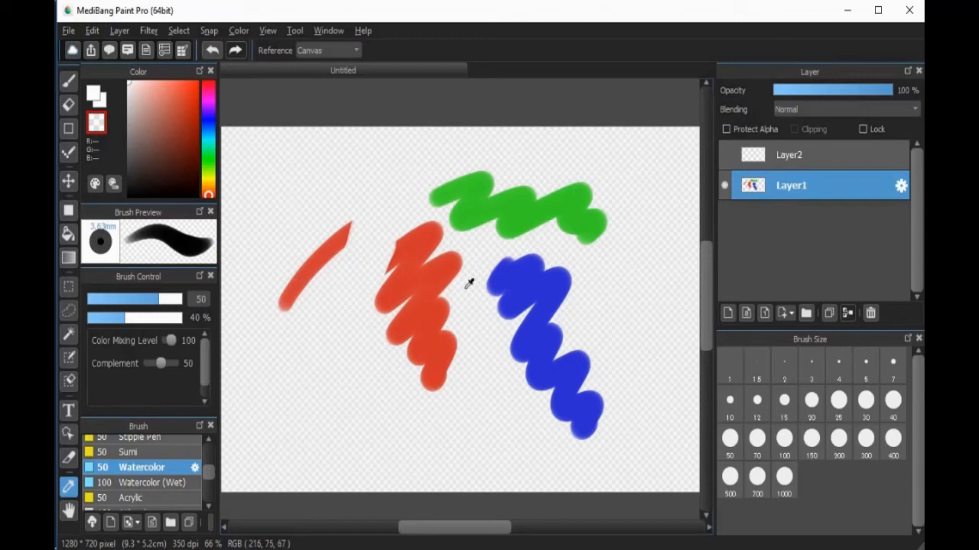
left_click(525, 273)
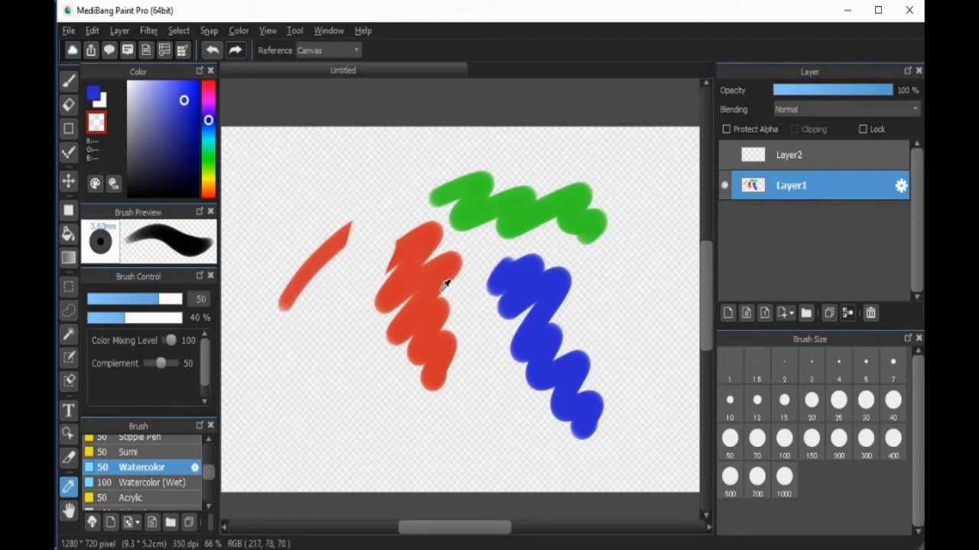
left_click(68, 81)
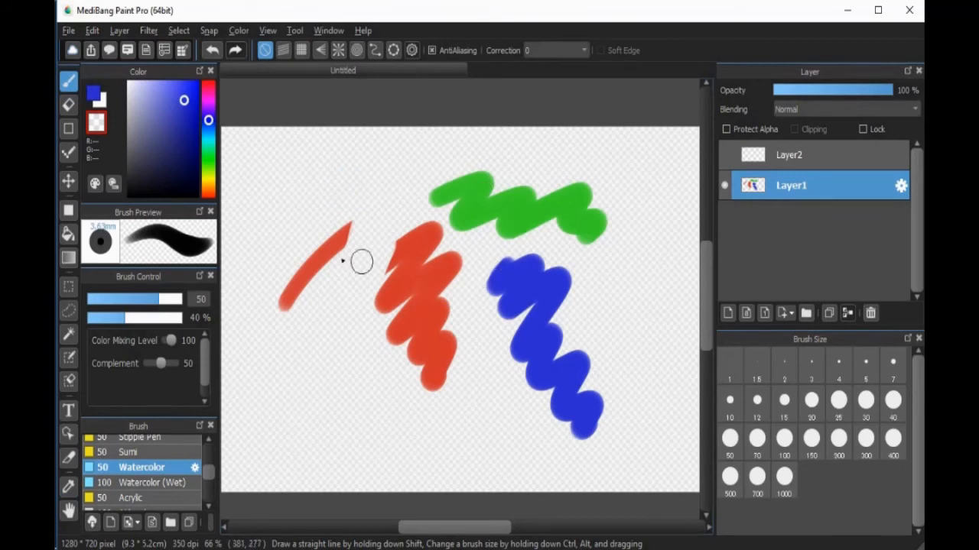
left_click(95, 95)
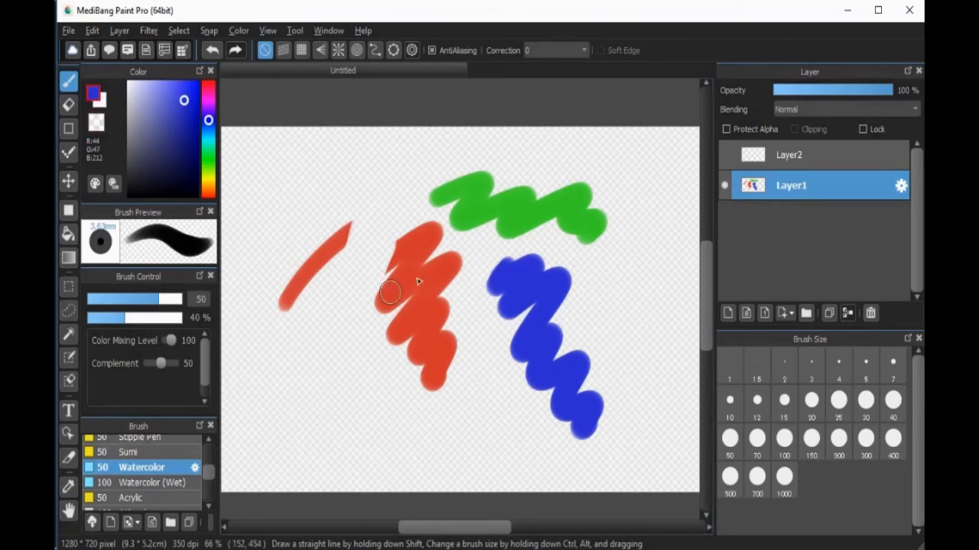
mouse_move(354, 191)
left_mouse_down()
mouse_move(382, 163)
mouse_move(337, 198)
left_mouse_up()
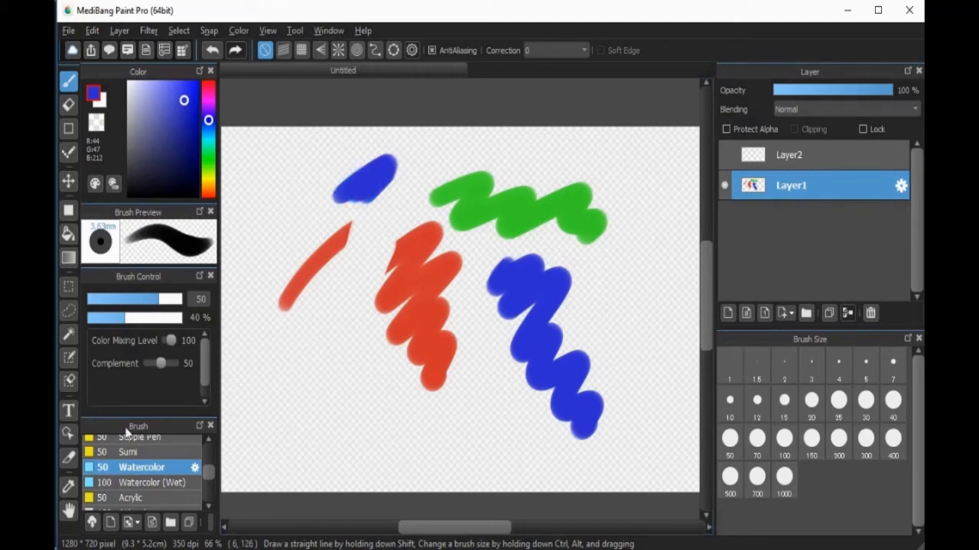
- Sample the green, red and blue strokes with the Eyedropper, switching to the transparent color and back after the green
left_click(68, 485)
left_click(518, 212)
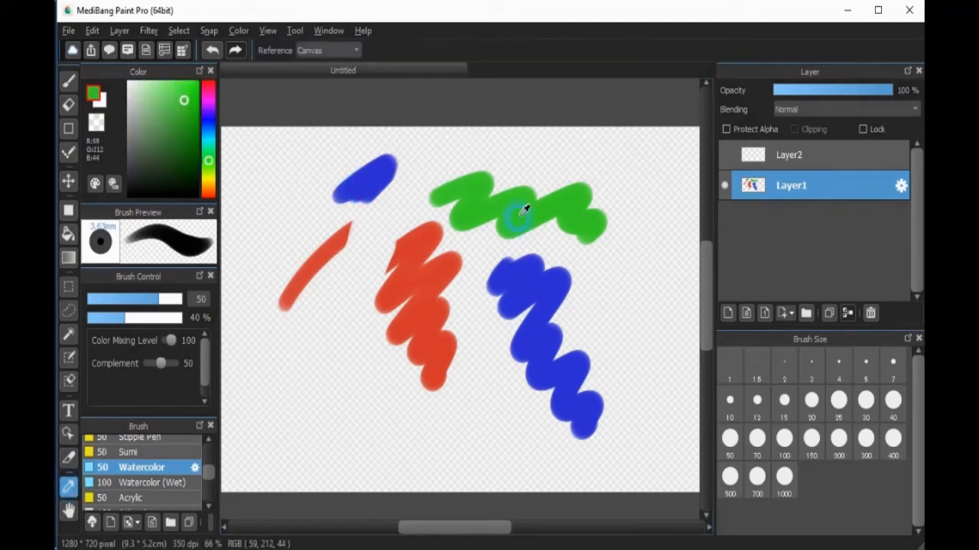
left_click(98, 123)
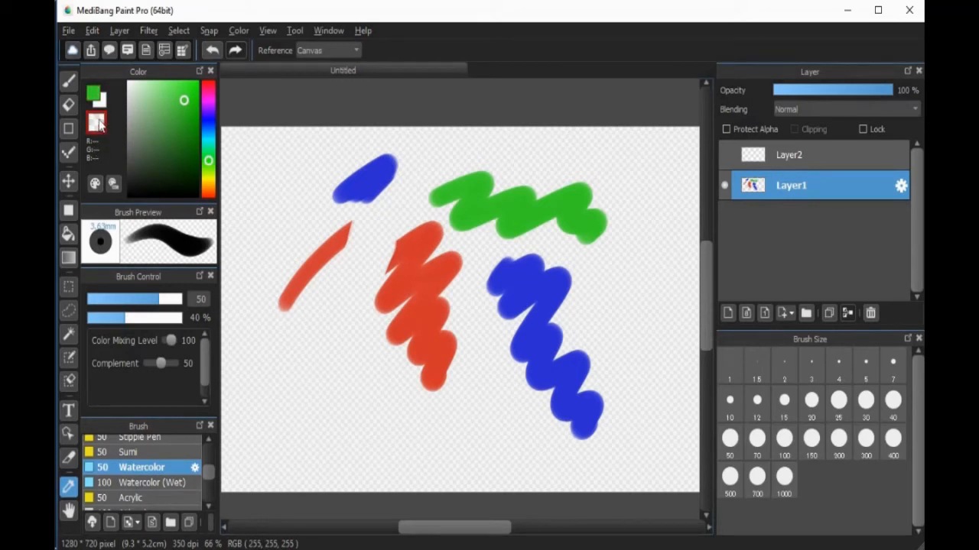
left_click(97, 98)
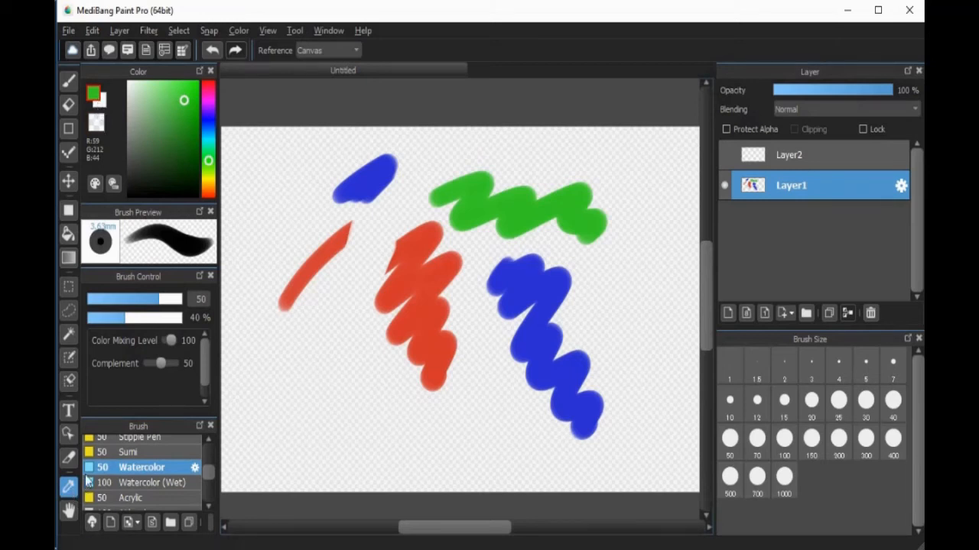
left_click(422, 290)
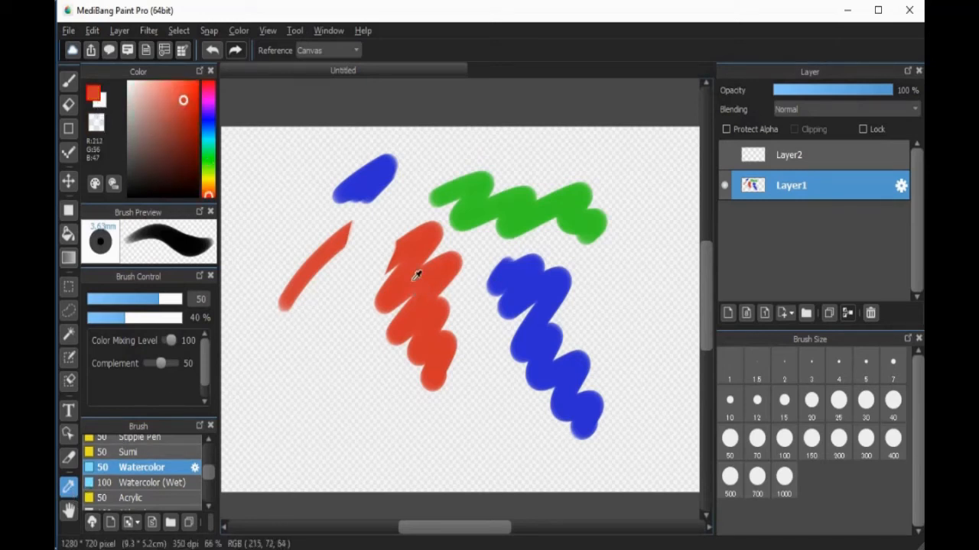
left_click(374, 191)
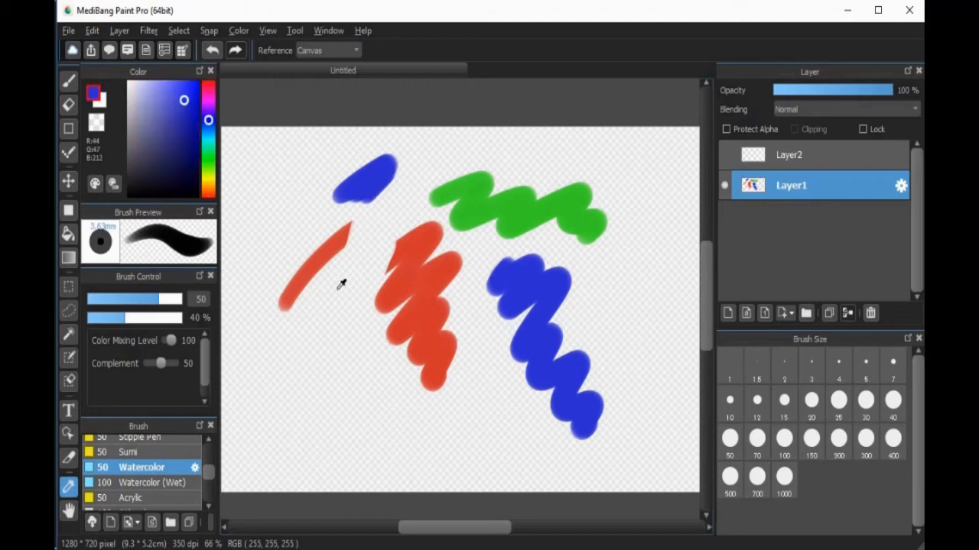
- Sample white from the empty canvas and brush it over the lower part of the short blue patch
left_click(298, 219)
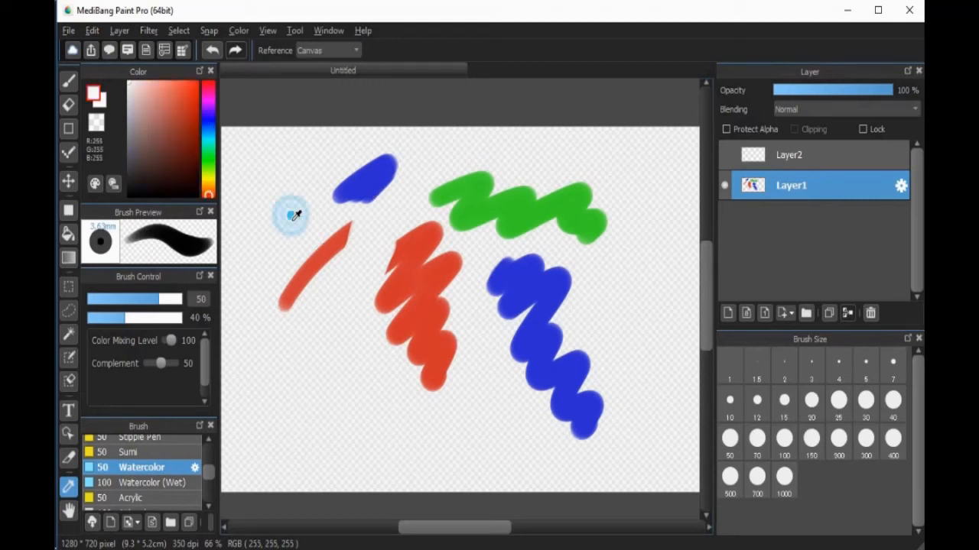
left_click(69, 81)
mouse_move(329, 200)
left_mouse_down()
mouse_move(372, 197)
mouse_move(339, 209)
mouse_move(354, 197)
left_mouse_up()
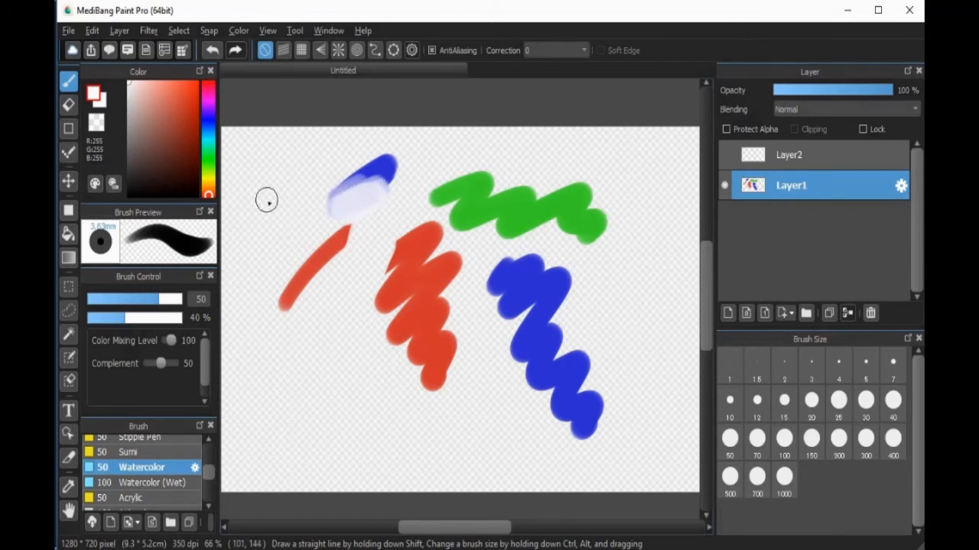
- Sample the red of the short diagonal stroke and alternate between the Eyedropper and Brush tools, ending on the Brush
left_click(69, 490)
left_click(315, 256)
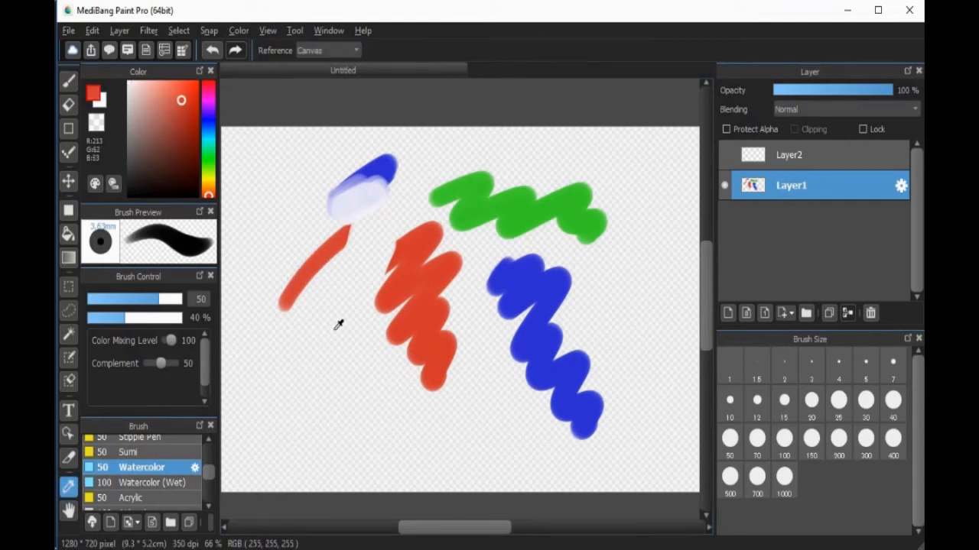
left_click(68, 80)
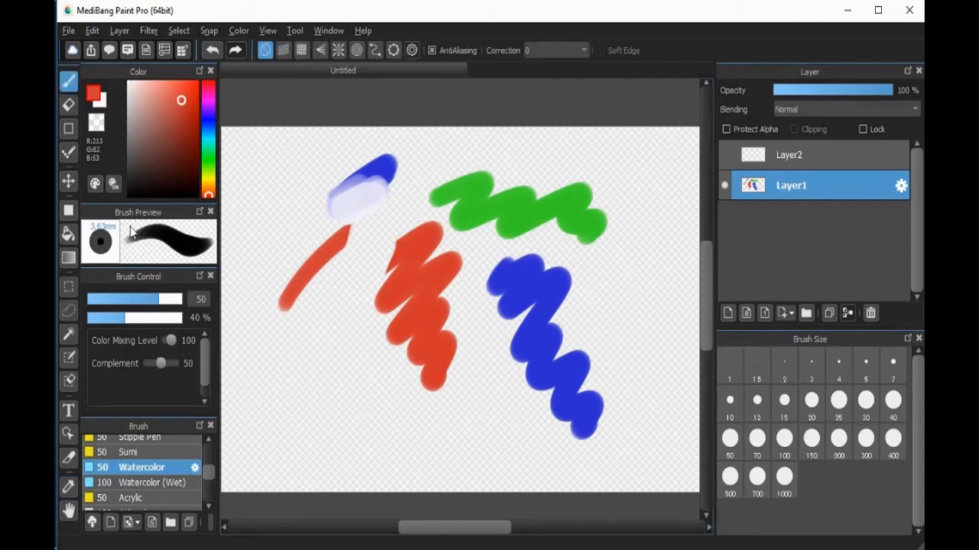
left_click(71, 491)
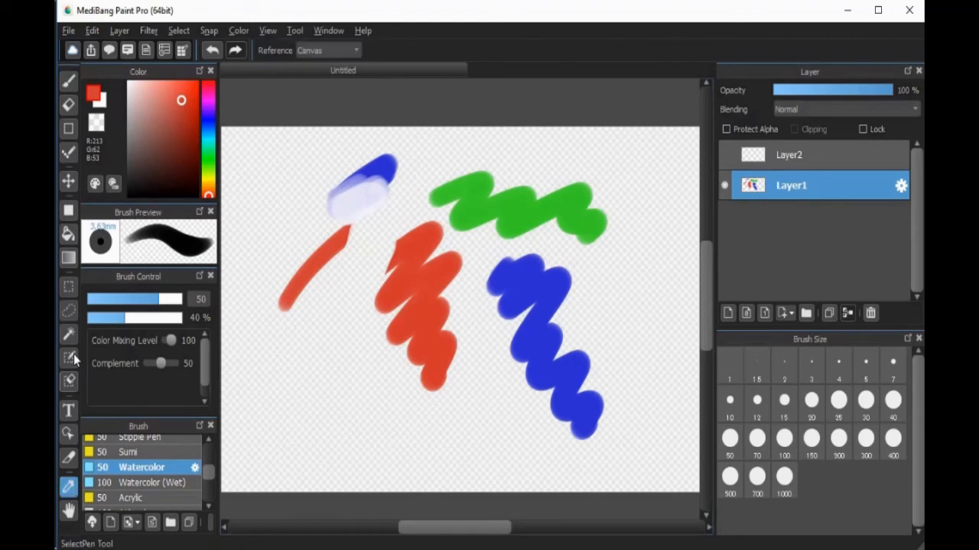
left_click(69, 83)
left_click(66, 491)
left_click(68, 80)
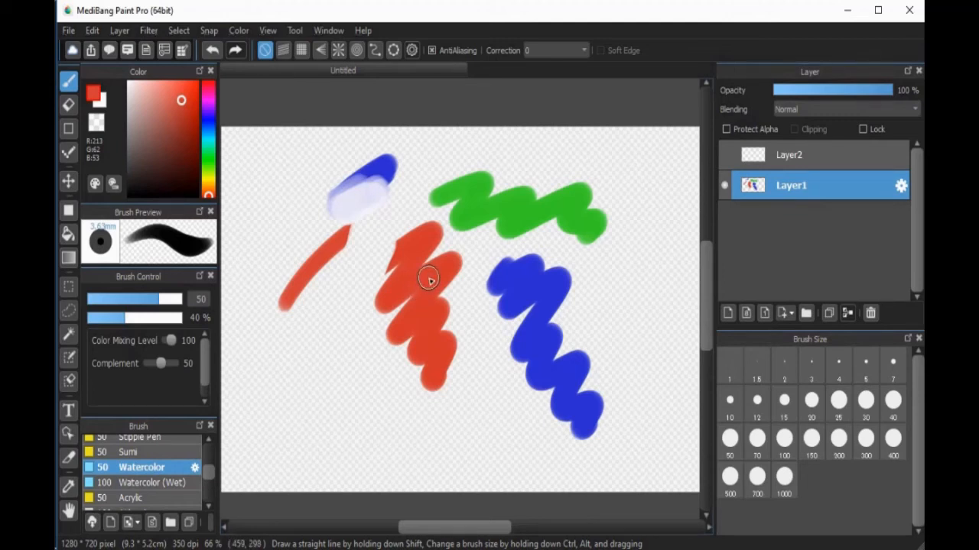
- Sample colors from the existing strokes while brushing, and paint overlapping blue, red and green patches between the red and blue zigzags
left_click(520, 272, "alt")
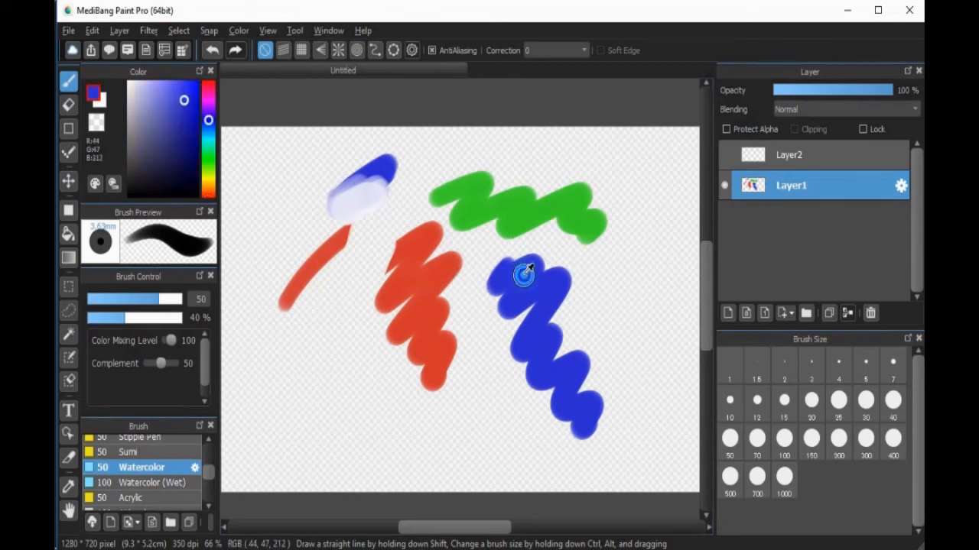
mouse_move(472, 319)
left_mouse_down()
mouse_move(465, 324)
mouse_move(488, 330)
left_mouse_up()
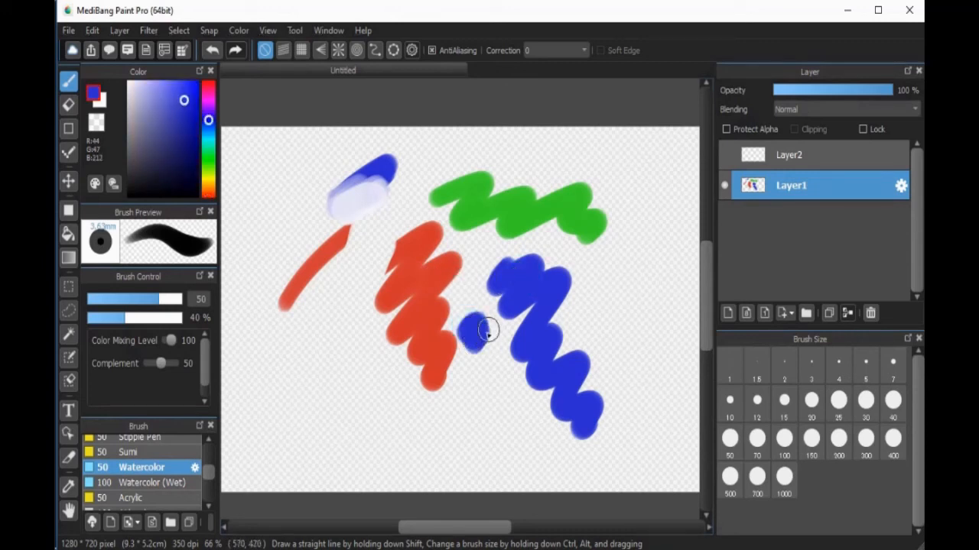
left_click(436, 263, "alt")
mouse_move(475, 262)
left_mouse_down()
mouse_move(469, 292)
mouse_move(495, 300)
mouse_move(486, 321)
mouse_move(503, 300)
mouse_move(493, 336)
mouse_move(510, 308)
mouse_move(491, 345)
mouse_move(499, 341)
mouse_move(487, 345)
mouse_move(502, 367)
mouse_move(494, 378)
mouse_move(510, 360)
mouse_move(492, 366)
mouse_move(497, 358)
mouse_move(481, 352)
mouse_move(500, 341)
mouse_move(476, 375)
mouse_move(495, 367)
mouse_move(490, 383)
mouse_move(517, 357)
mouse_move(514, 386)
left_mouse_up()
left_click(520, 203)
left_click(498, 340, "alt")
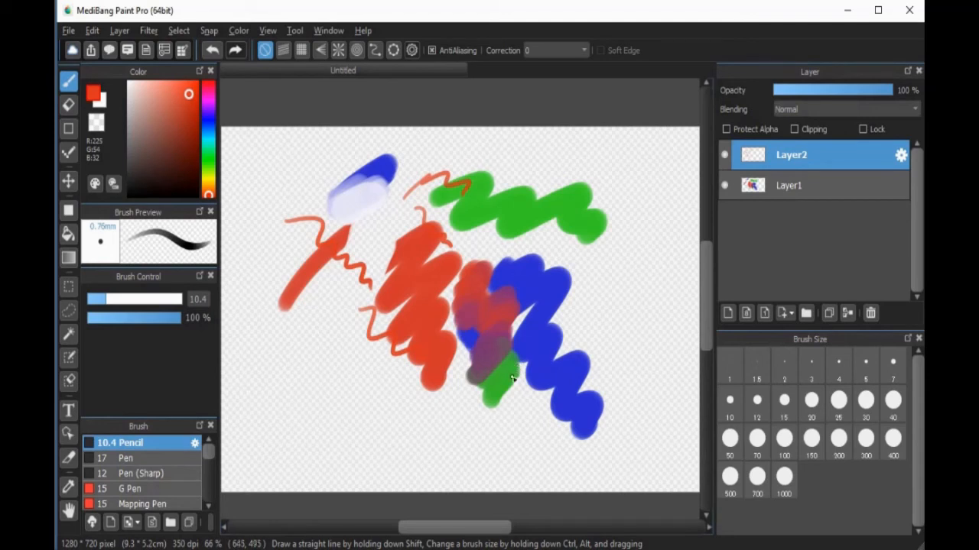
- Draw a small red Pencil zigzag on Layer2 right of the blue one and clear all of the layer's content
left_click_drag(514, 376, 616, 394)
mouse_move(594, 284)
left_mouse_down()
mouse_move(609, 312)
mouse_move(633, 341)
left_mouse_up()
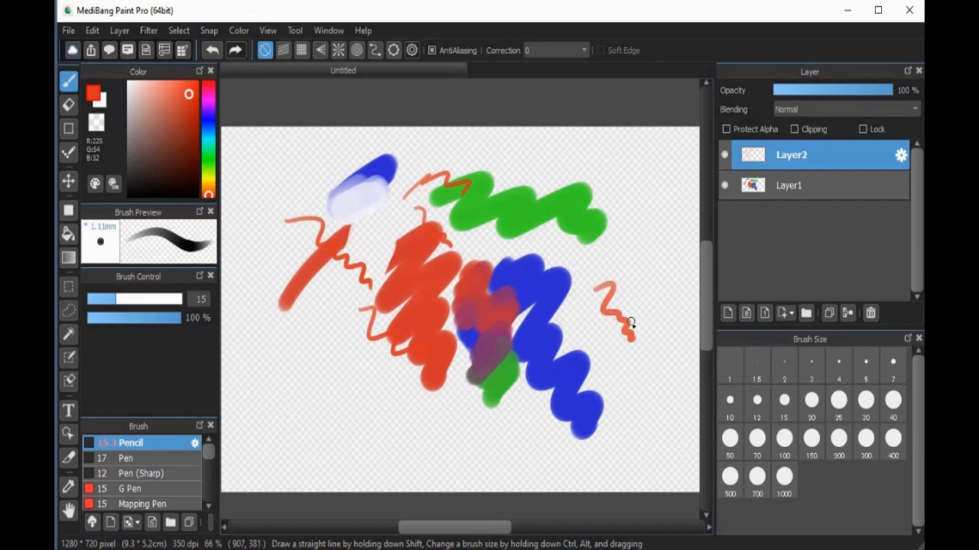
key("Delete")
- Draw long red Pencil scribbles across the painted zigzags on Layer2, clearing the layer after each one
mouse_move(634, 264)
left_mouse_down()
mouse_move(539, 312)
mouse_move(597, 368)
mouse_move(356, 271)
mouse_move(386, 390)
left_mouse_up()
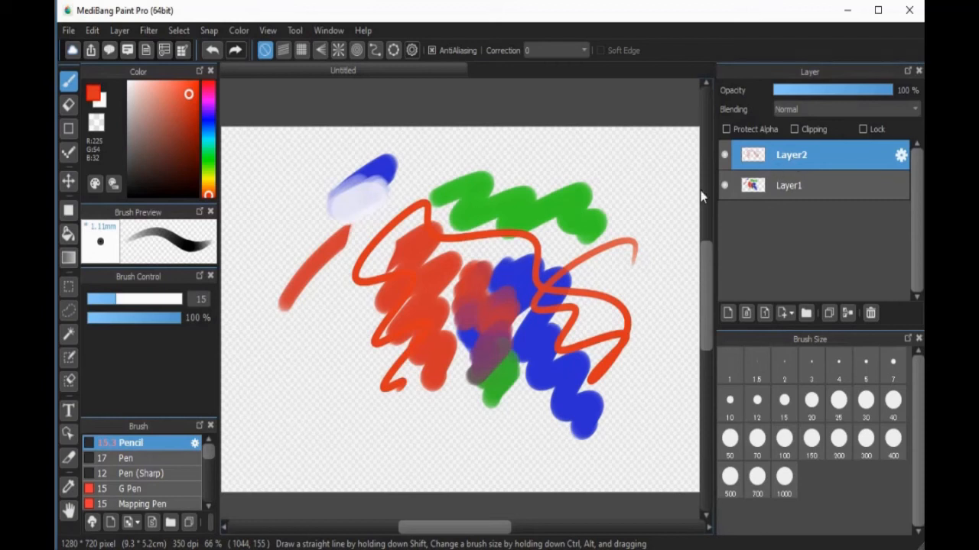
key("Delete")
mouse_move(607, 229)
left_mouse_down()
mouse_move(356, 237)
mouse_move(368, 337)
left_mouse_up()
key("Delete")
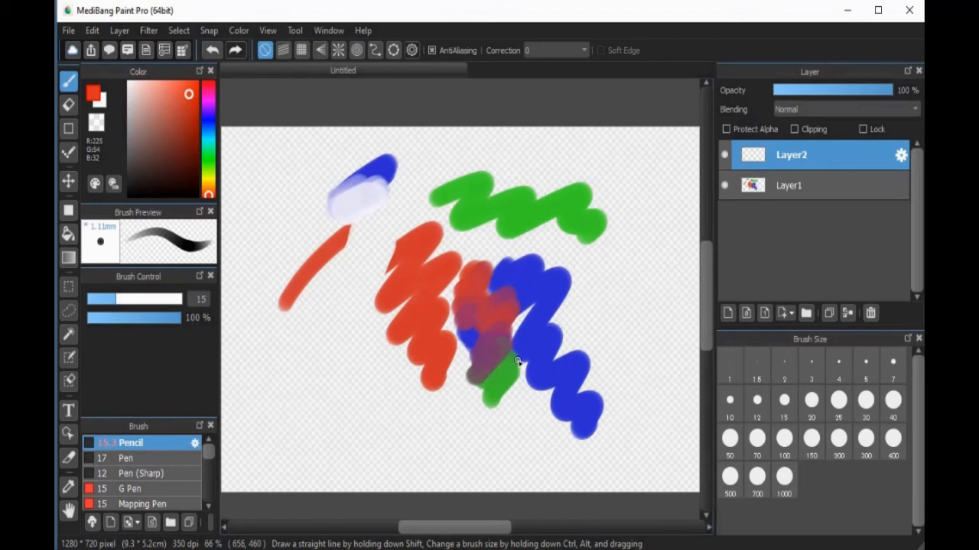
- Make the Layer panel slightly taller and dock the Brush Size panel above it
left_click_drag(851, 327, 851, 347)
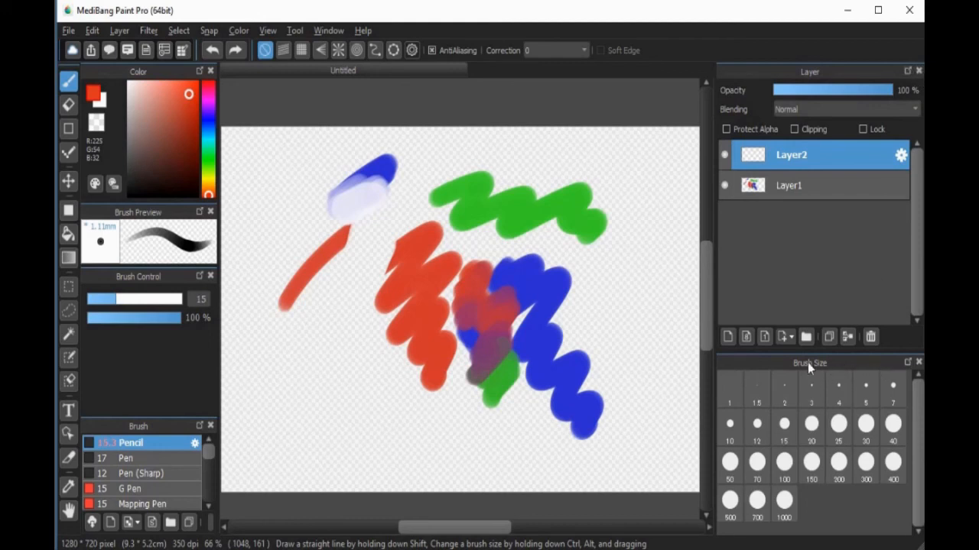
mouse_move(883, 365)
left_mouse_down()
mouse_move(815, 386)
mouse_move(637, 354)
mouse_move(378, 184)
mouse_move(447, 277)
mouse_move(629, 356)
mouse_move(871, 401)
mouse_move(883, 413)
mouse_move(863, 500)
mouse_move(851, 419)
mouse_move(834, 459)
mouse_move(838, 497)
mouse_move(762, 279)
mouse_move(782, 99)
mouse_move(800, 92)
mouse_move(777, 185)
left_mouse_up()
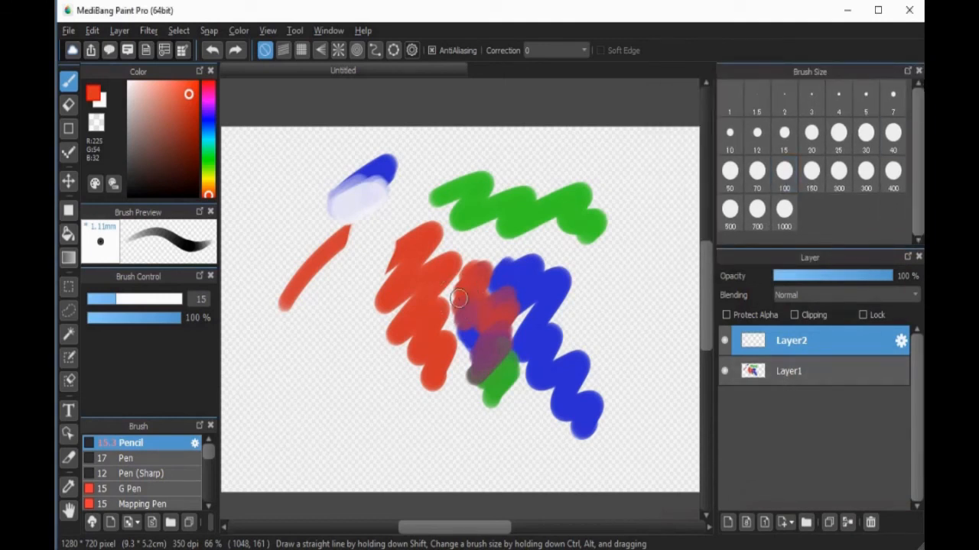
- Close the Brush Size panel and open the list of panels that can be shown or hidden
left_click(918, 70)
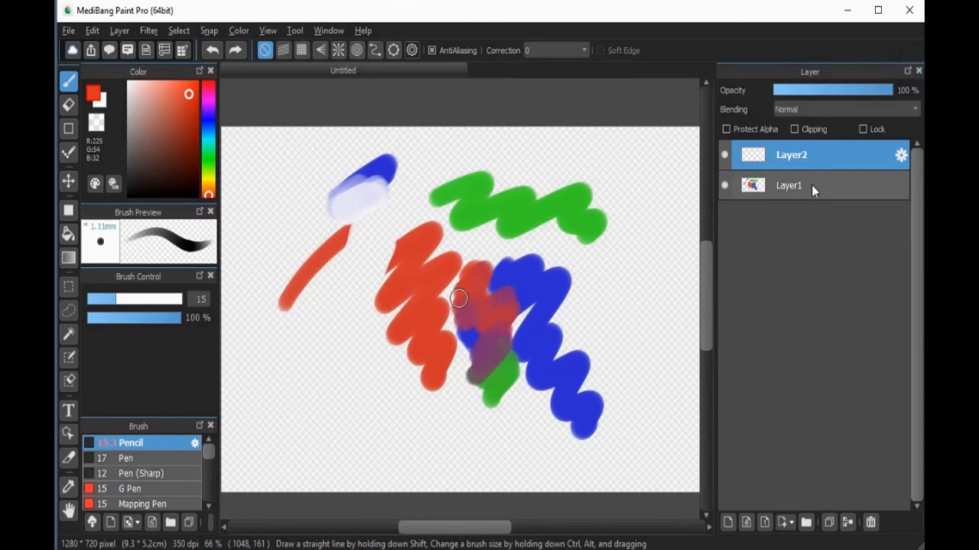
left_click(329, 31)
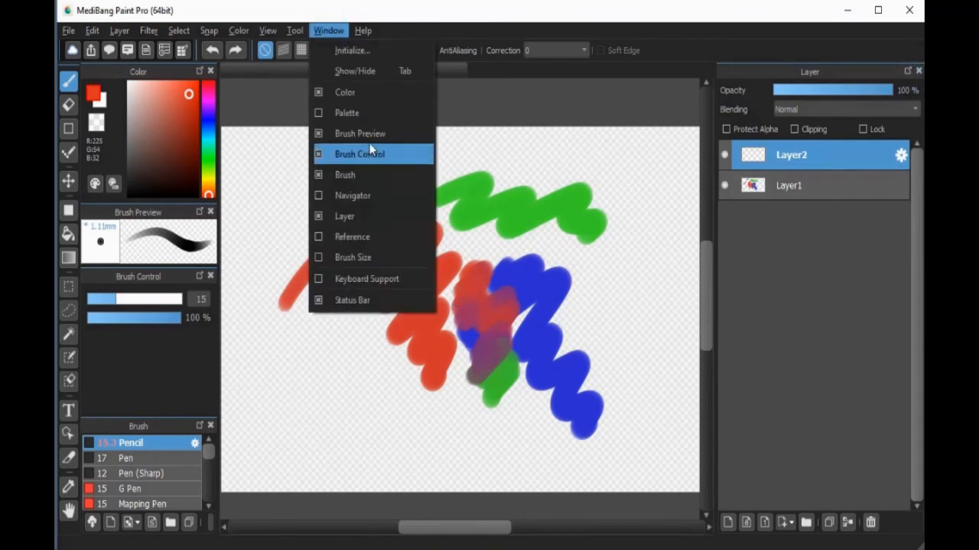